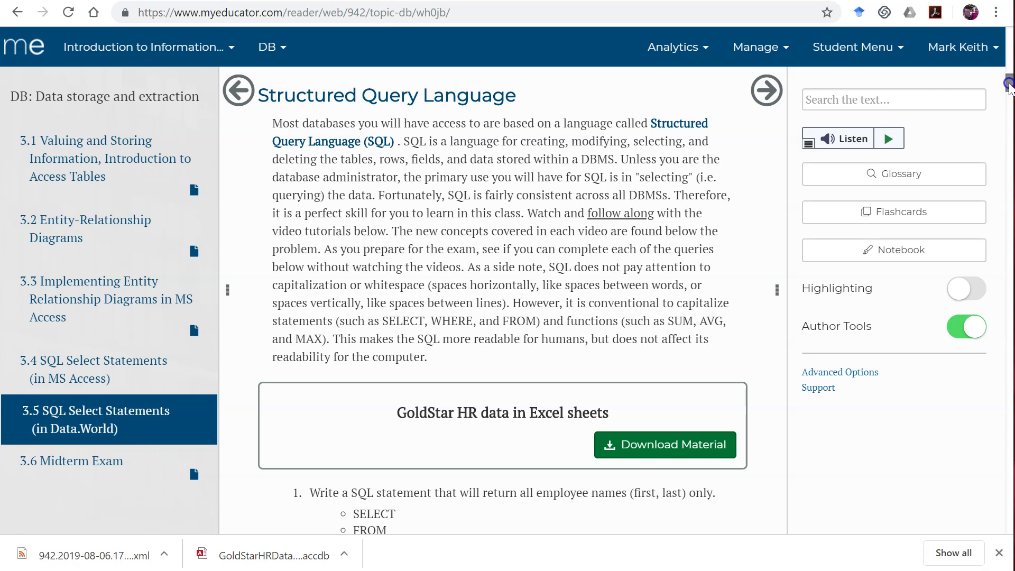
Download the GoldStar HR data Excel workbook via the lesson's Download Material link.
mouse_move(1009, 85)
mouse_down()
mouse_move(1011, 39)
mouse_move(1011, 94)
mouse_up()
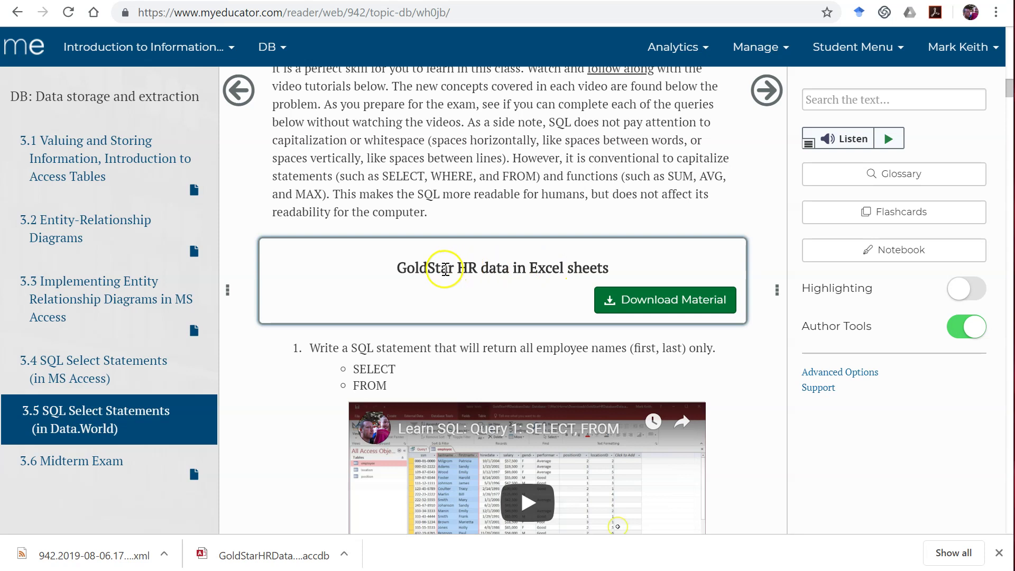
click(637, 298)
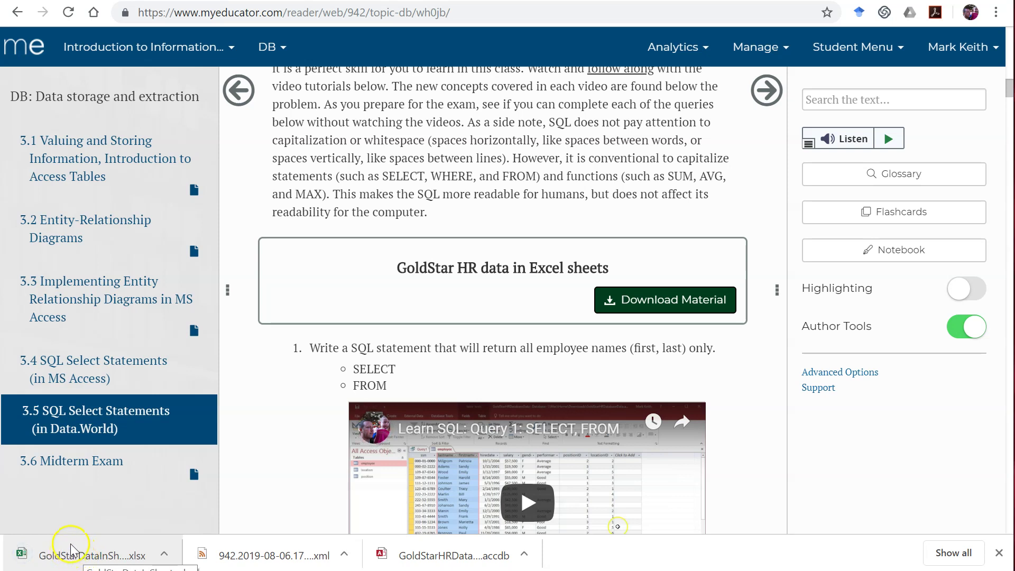
Open the downloaded GoldStar xlsx and review its Employee, Location and Position sheets.
click(79, 555)
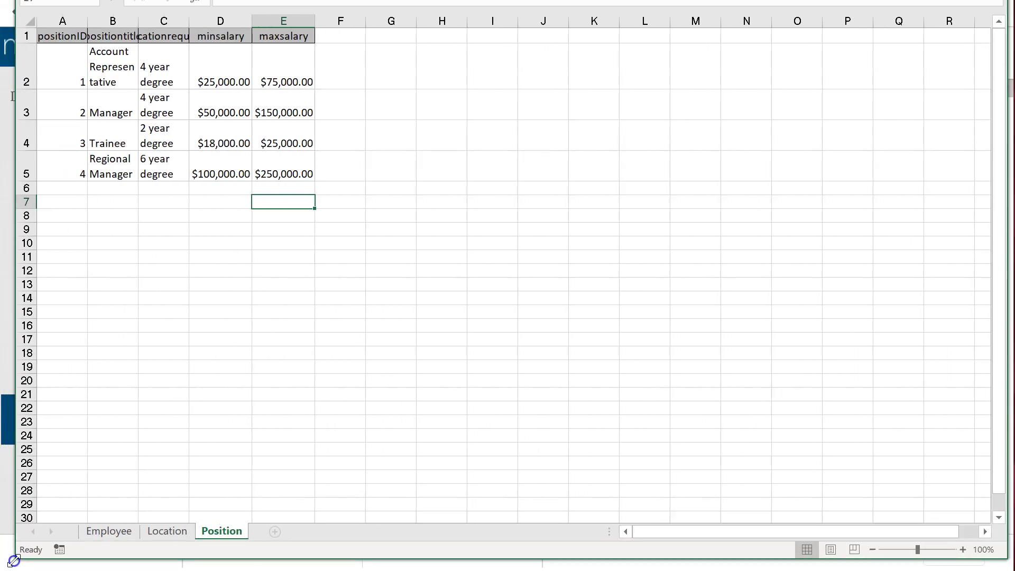
click(113, 519)
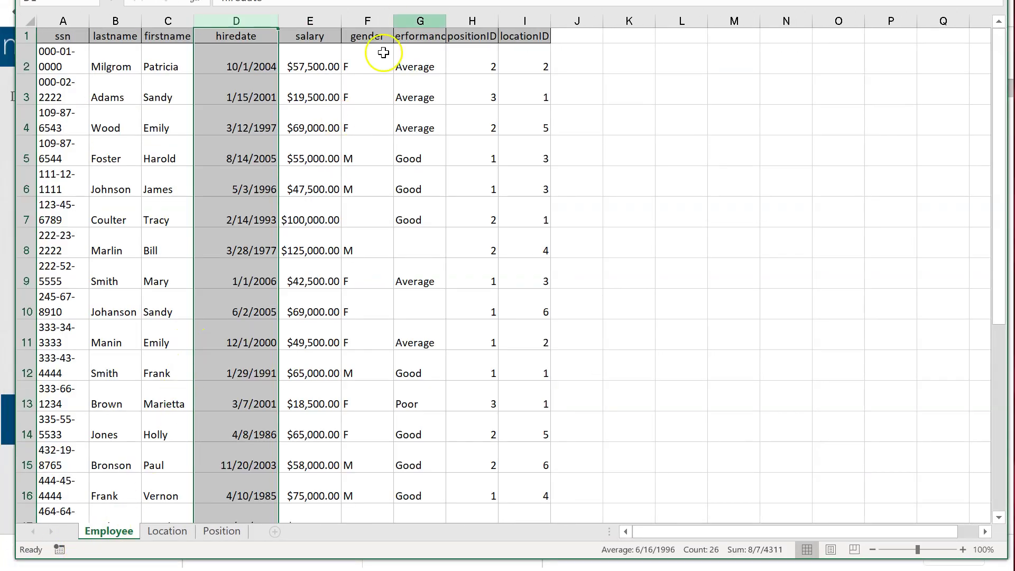
click(159, 150)
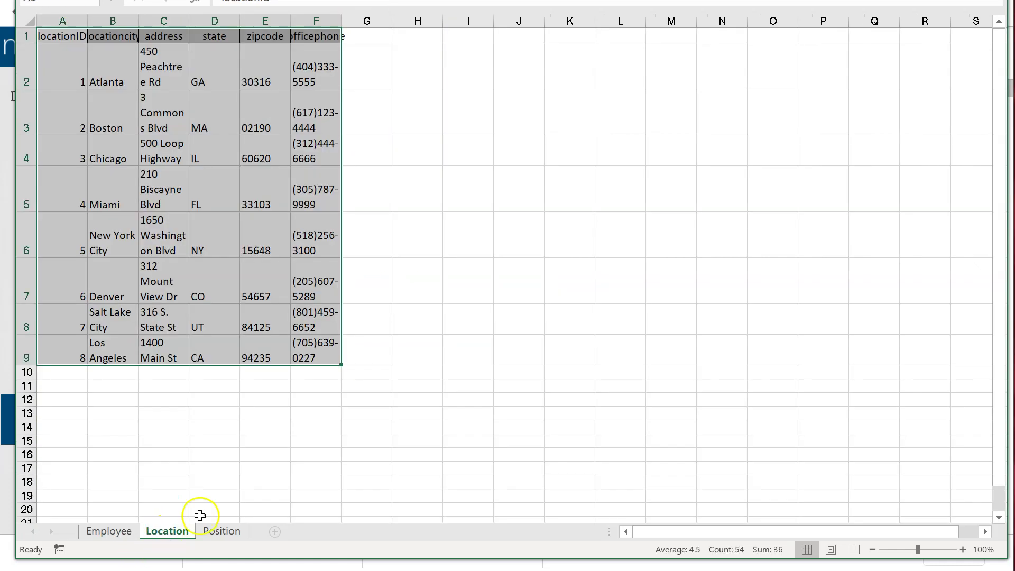
click(167, 531)
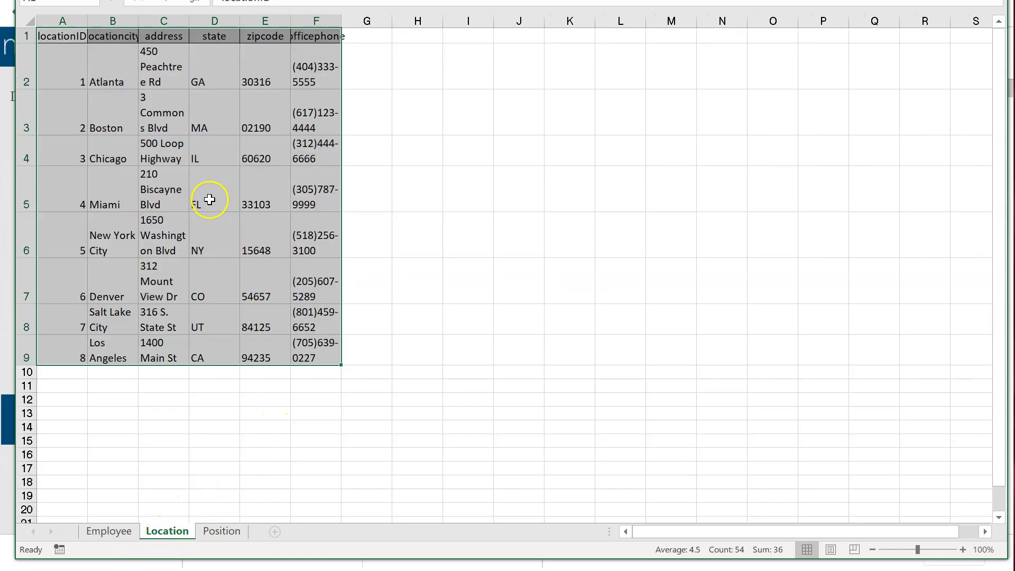
click(222, 531)
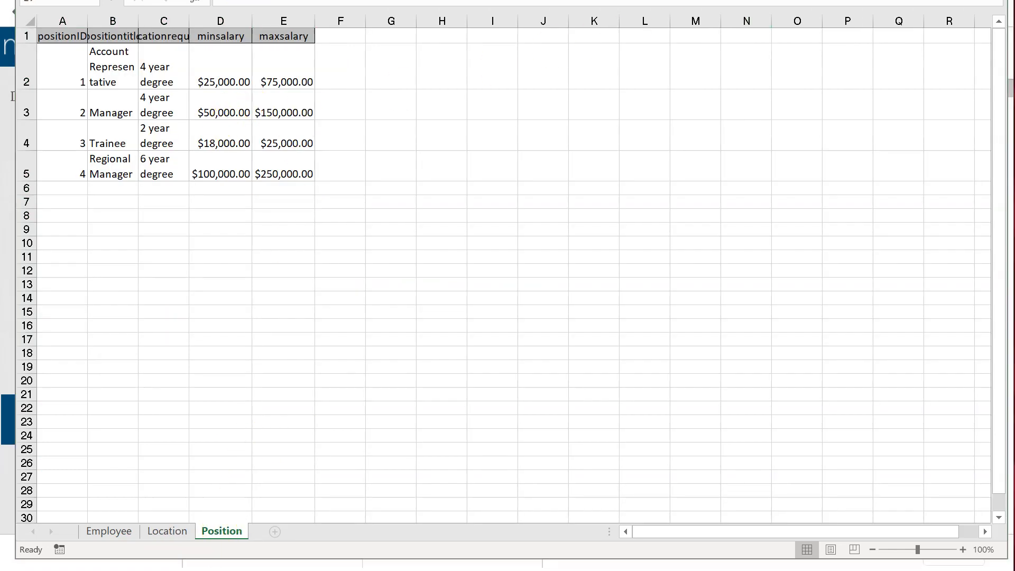
Return to the browser and load the data.world homepage from the address bar.
click(743, 290)
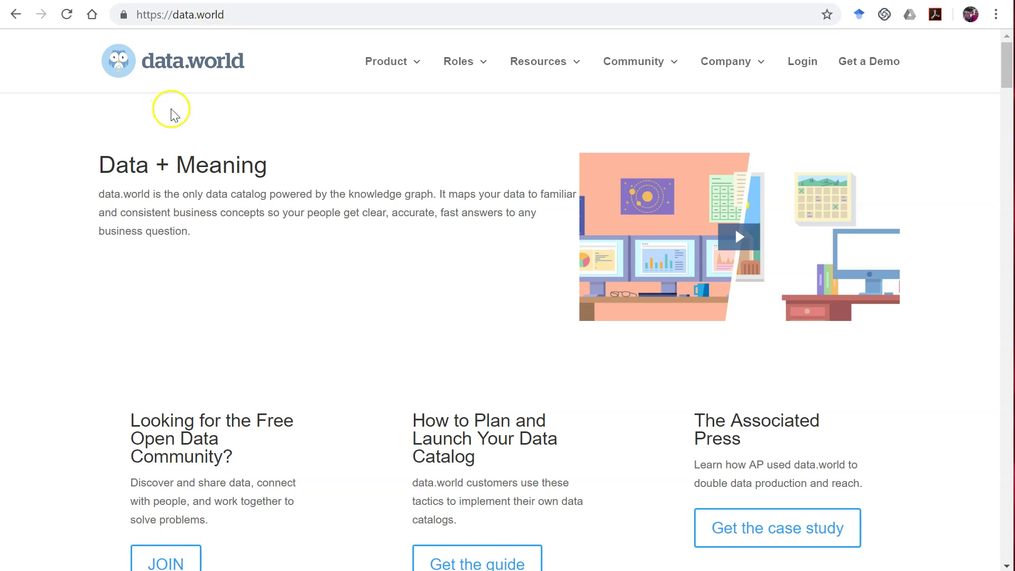
click(237, 16)
click(280, 20)
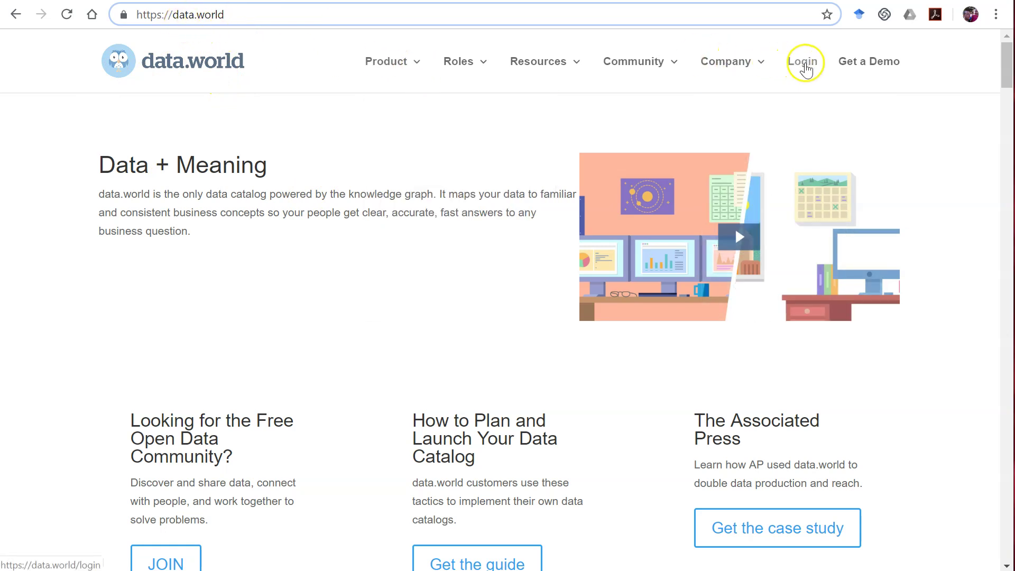
Log in to data.world with the saved credentials, dismissing the Sign up form.
click(803, 62)
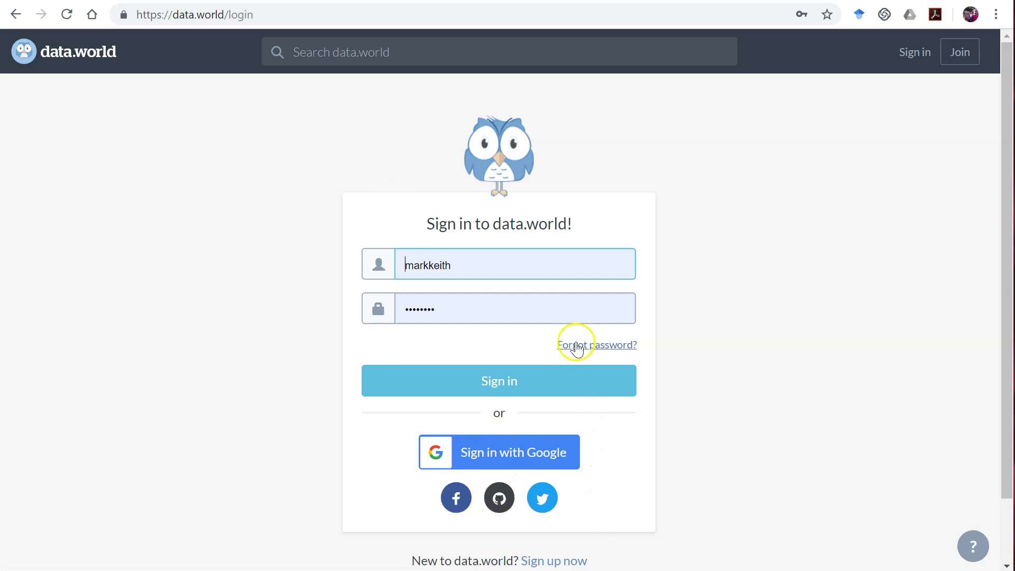
scroll(572, 391, down, 2)
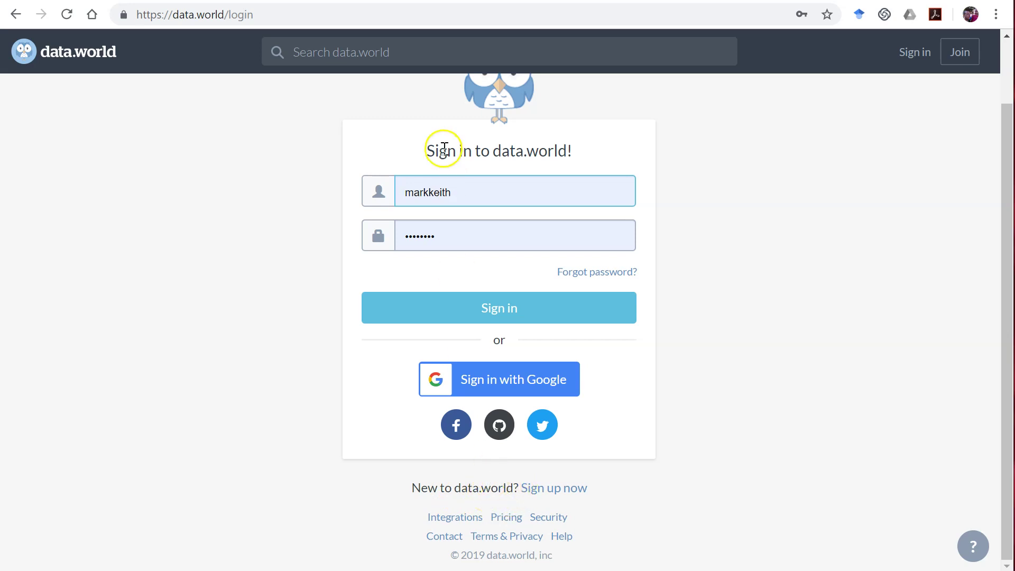
click(553, 487)
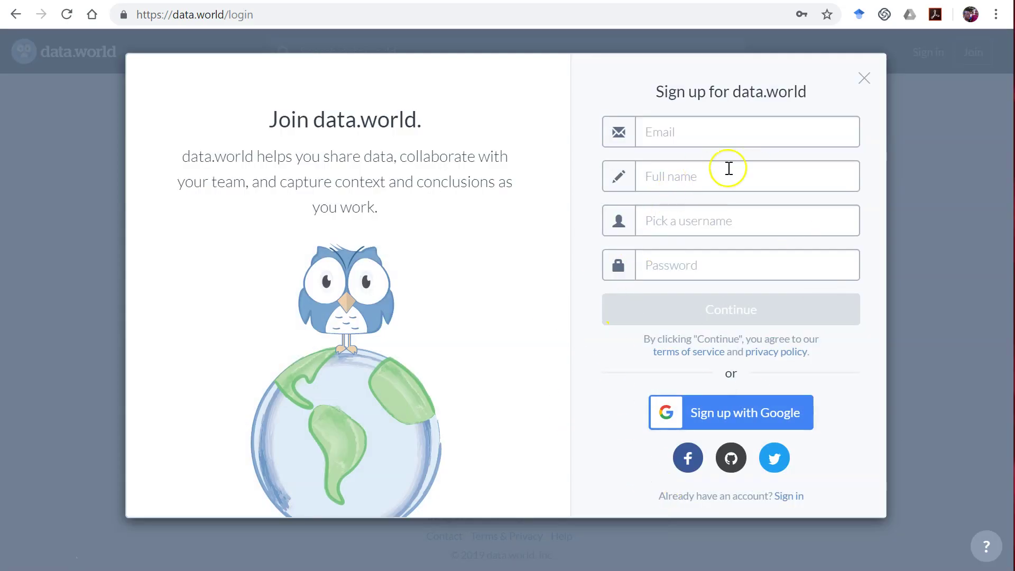
click(855, 81)
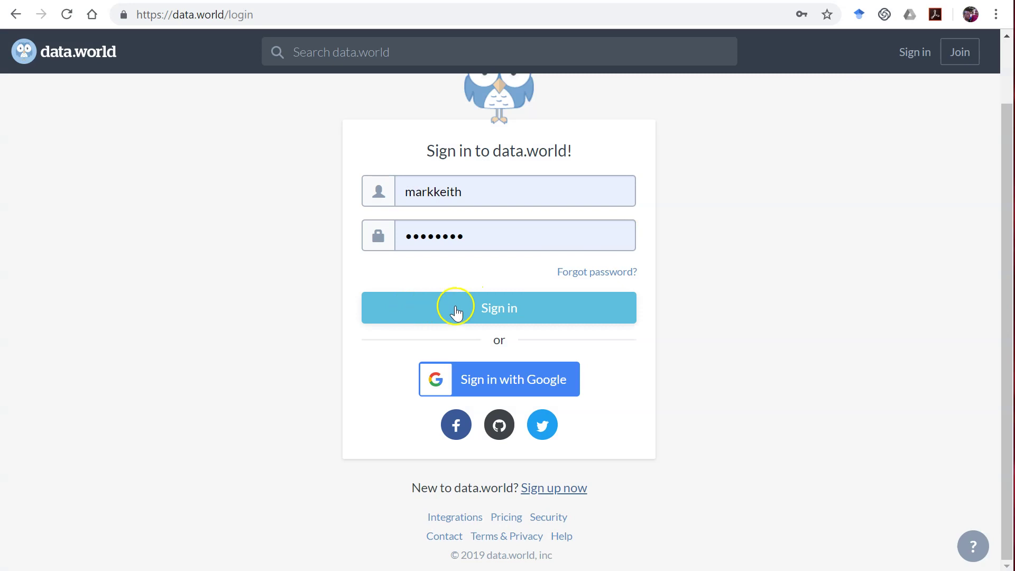
click(505, 304)
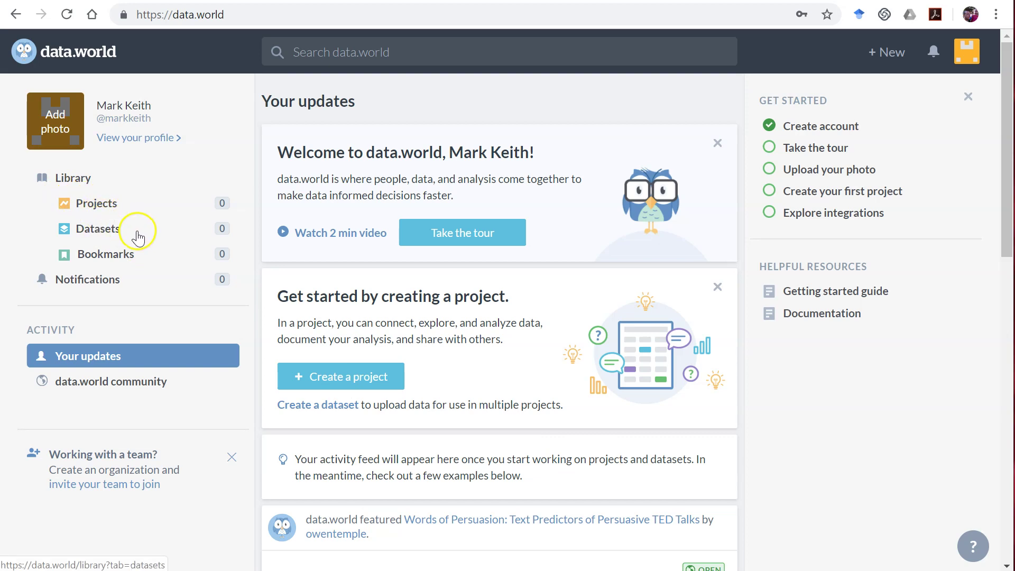
Start a new community-public dataset named 'goldstarhr' from the Datasets library.
click(101, 231)
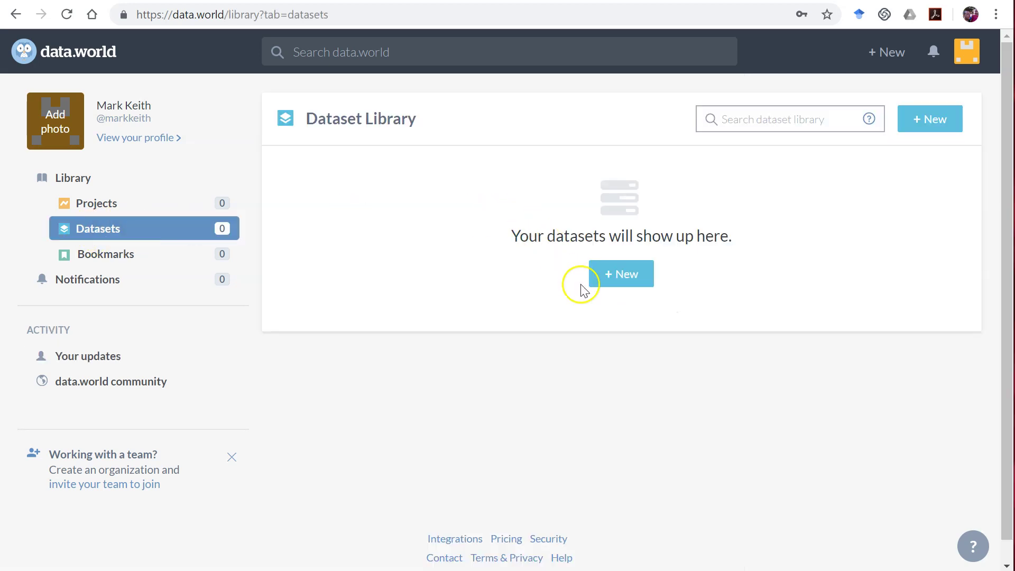
click(605, 276)
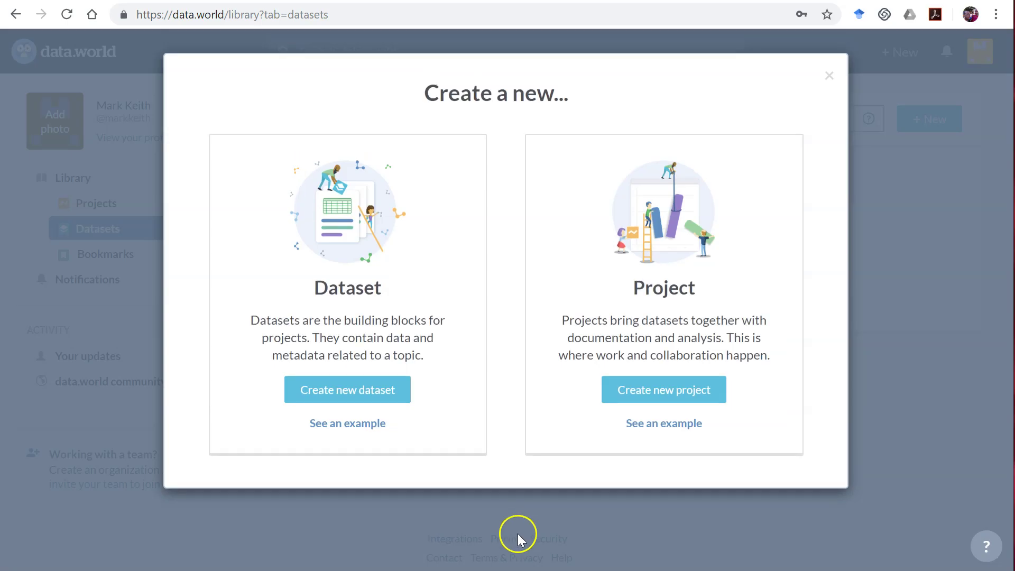
click(357, 394)
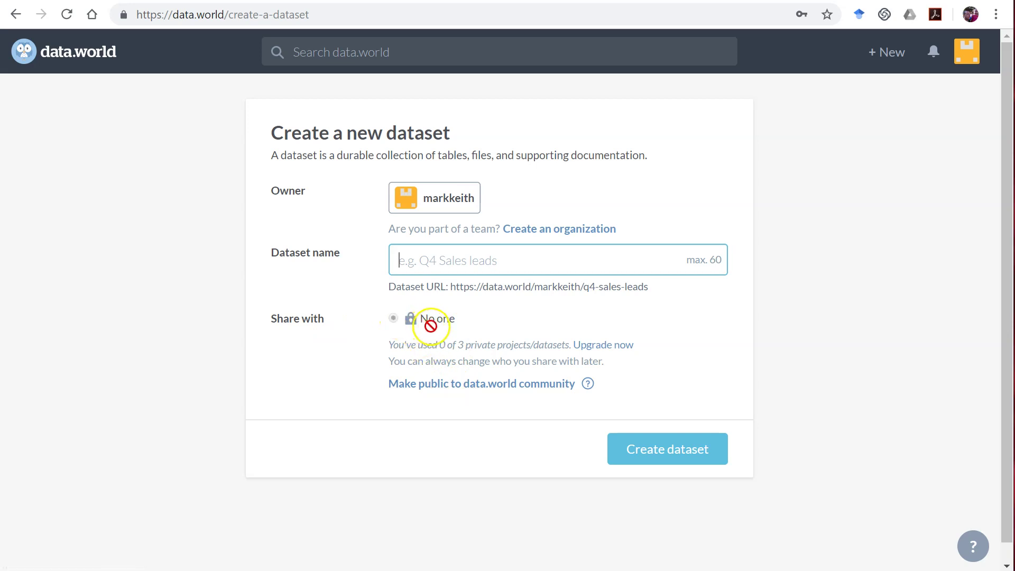
click(437, 383)
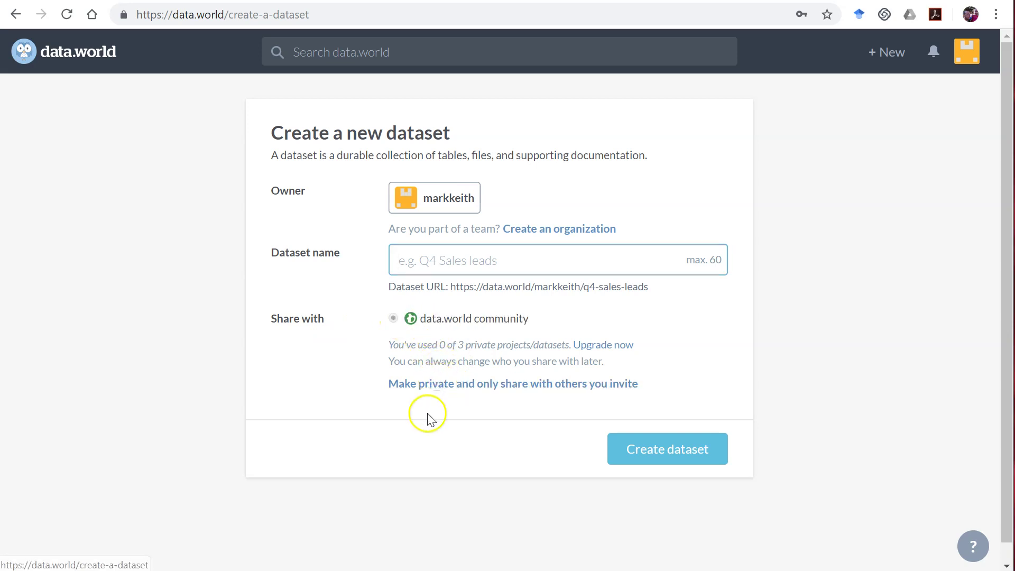
click(460, 266)
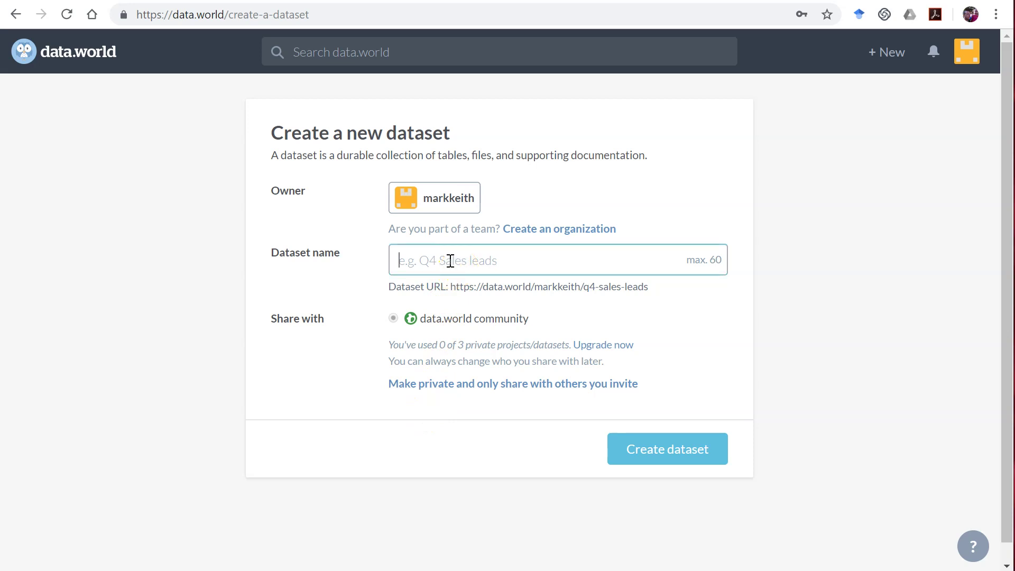
text(goldstarhr)
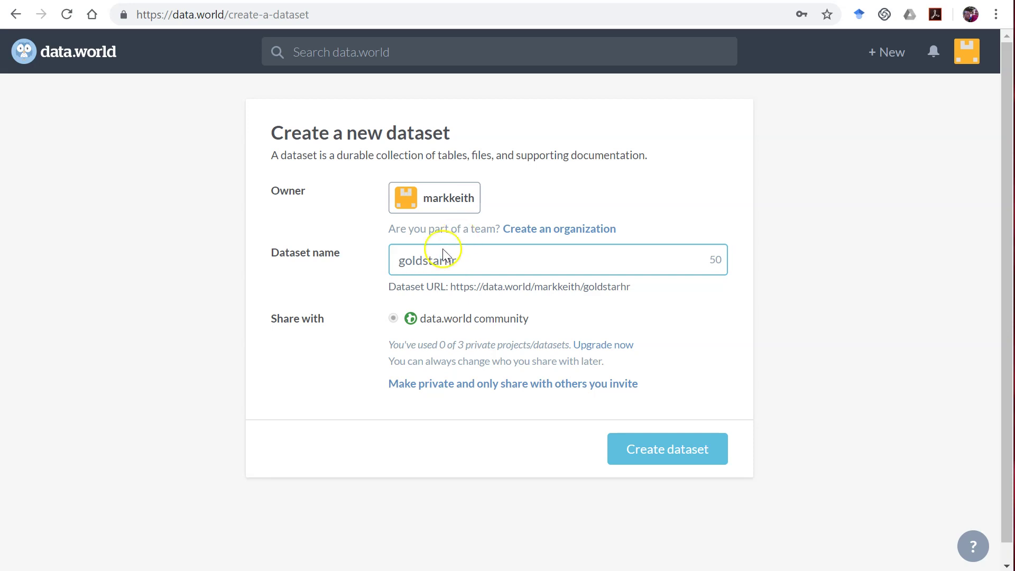
double_click(450, 261)
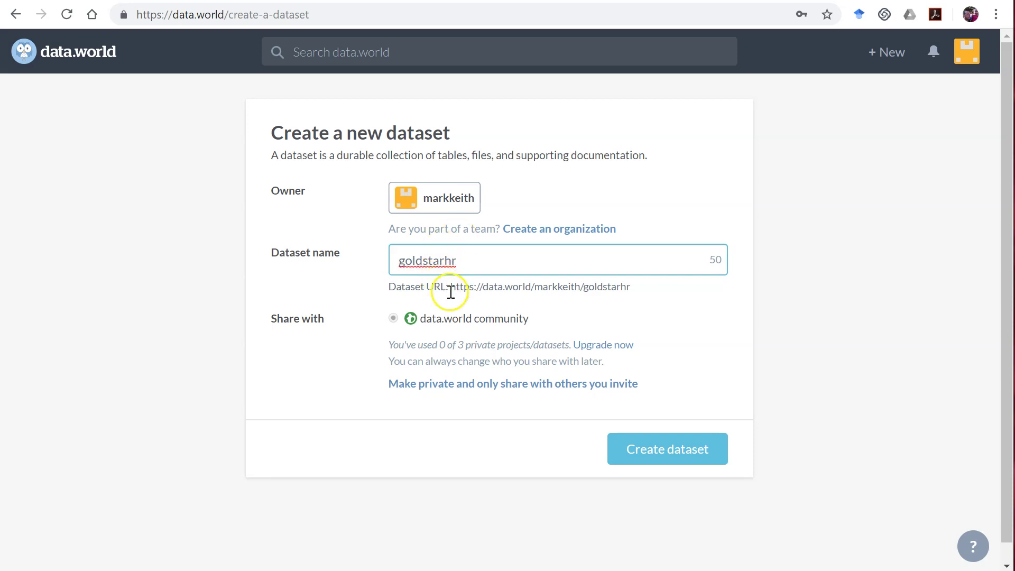
mouse_move(469, 288)
mouse_down()
mouse_move(452, 289)
mouse_move(635, 291)
mouse_up()
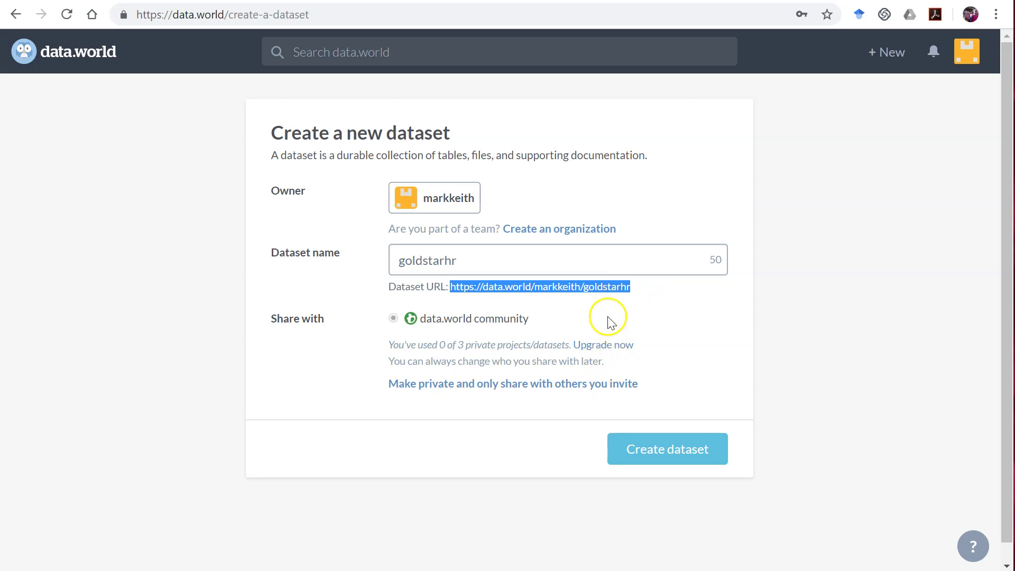
Create the goldstarhr dataset and upload GoldStarDataInSheets.xlsx from the computer.
click(669, 447)
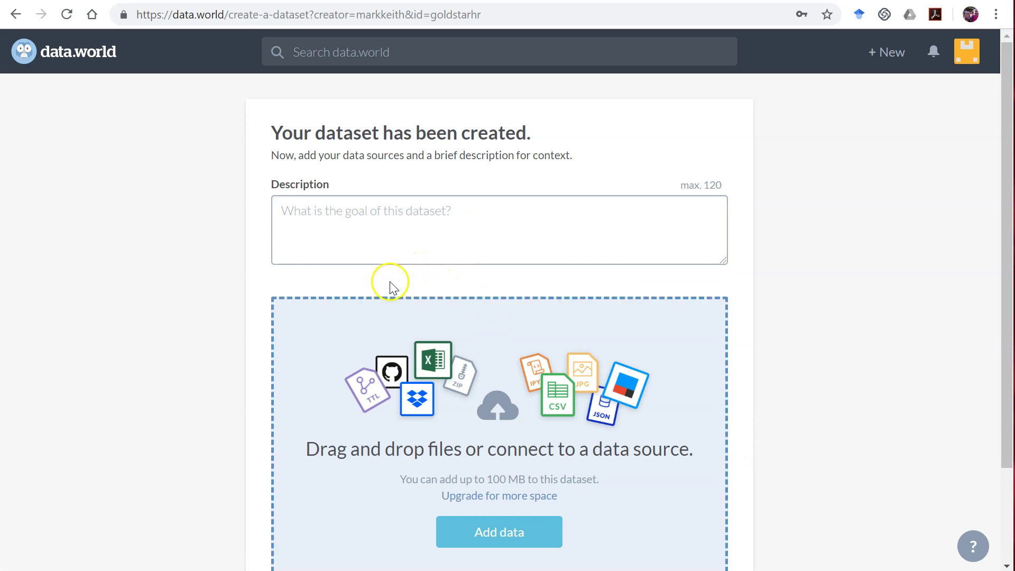
scroll(391, 270, down, 2)
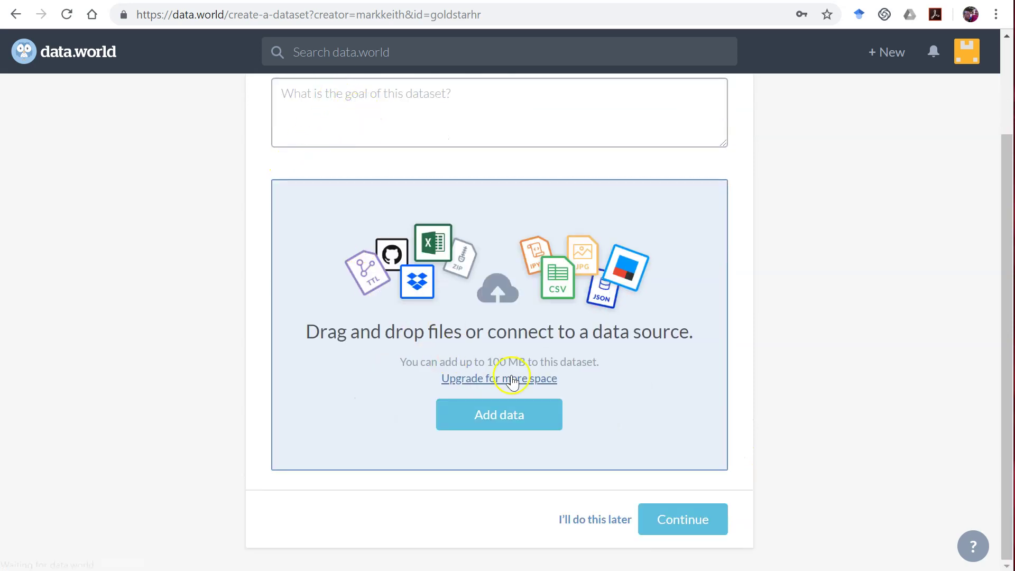
click(521, 416)
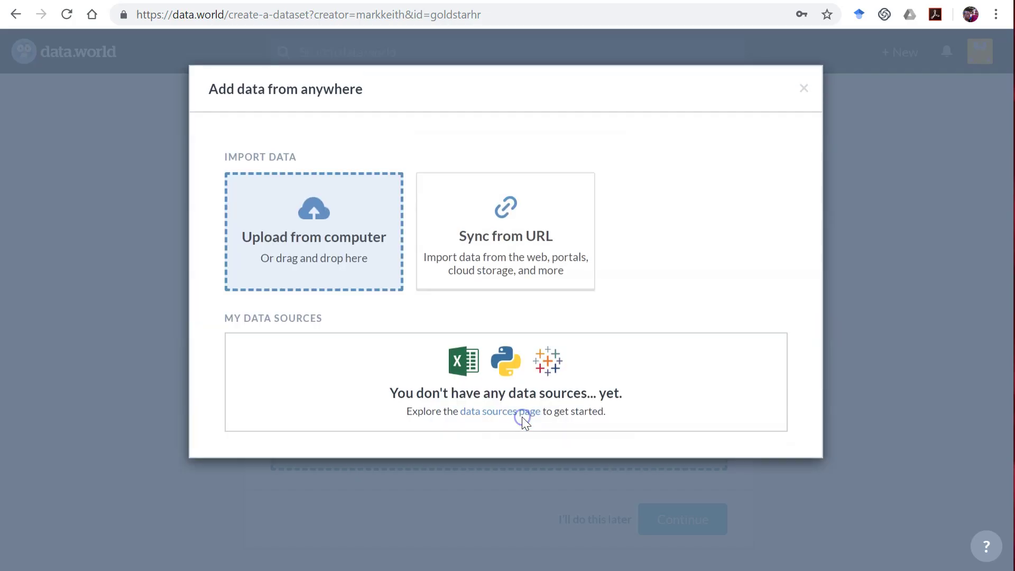
click(334, 242)
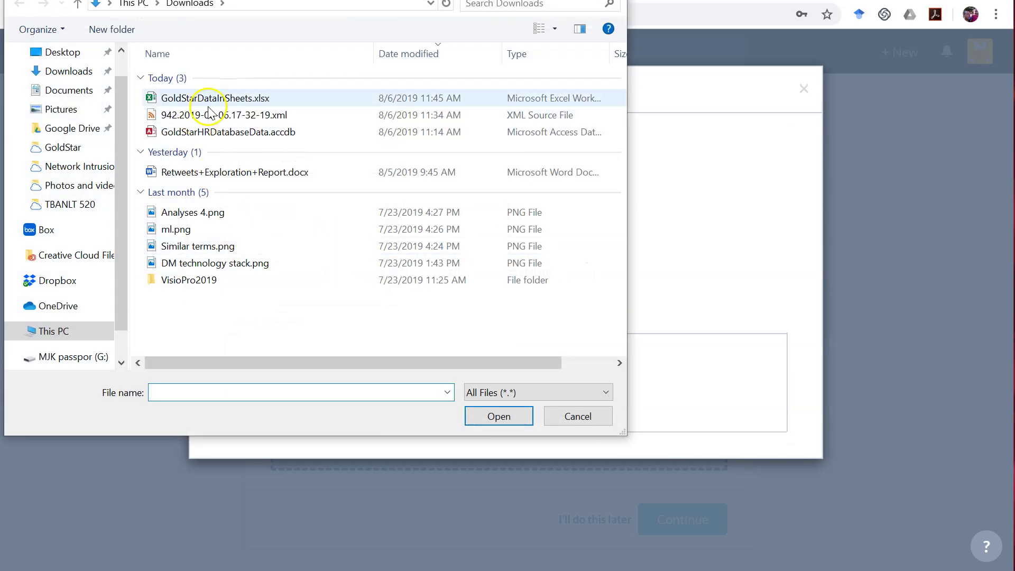
click(217, 98)
double_click(231, 100)
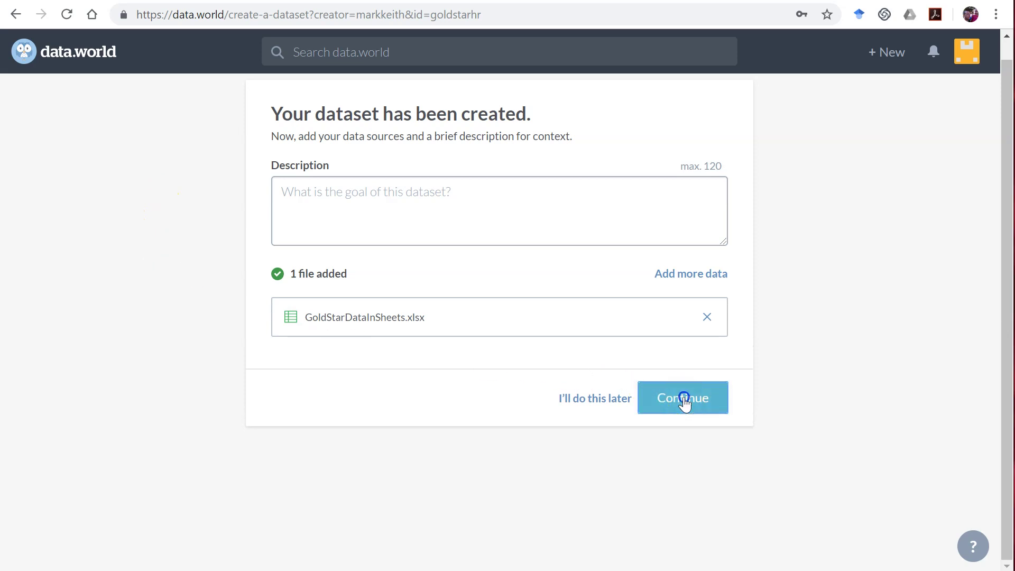
Finish dataset setup and watch the overview while the workbook processes.
click(684, 402)
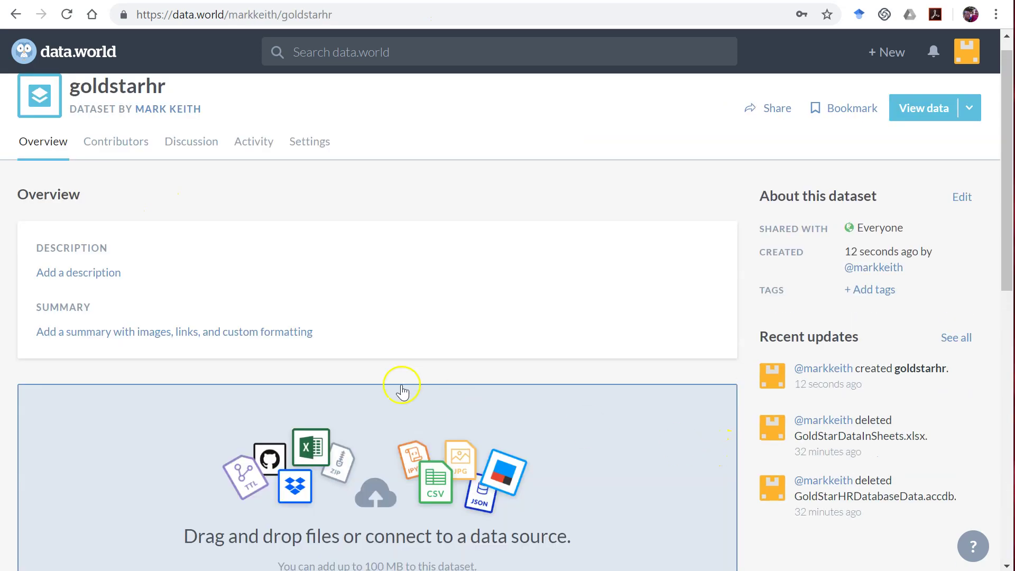
scroll(359, 370, down, 8)
scroll(359, 365, up, 5)
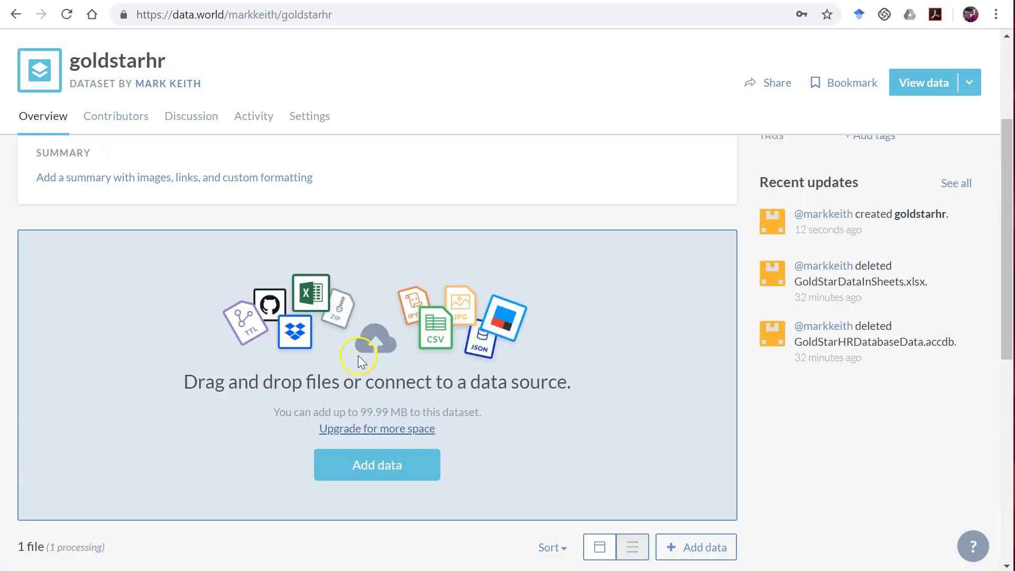
scroll(370, 370, up, 3)
scroll(391, 401, down, 4)
scroll(349, 361, up, 5)
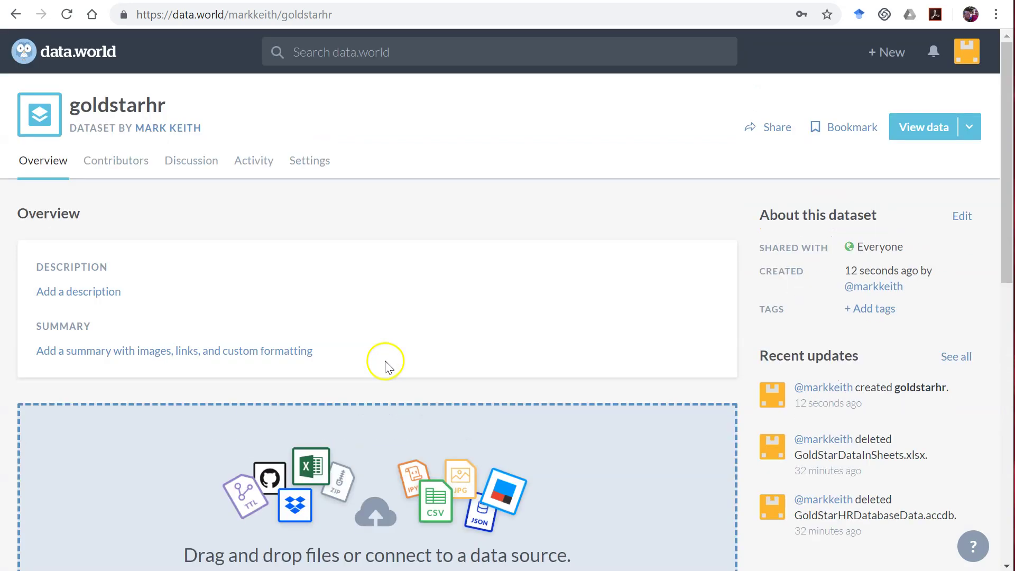
scroll(655, 328, down, 5)
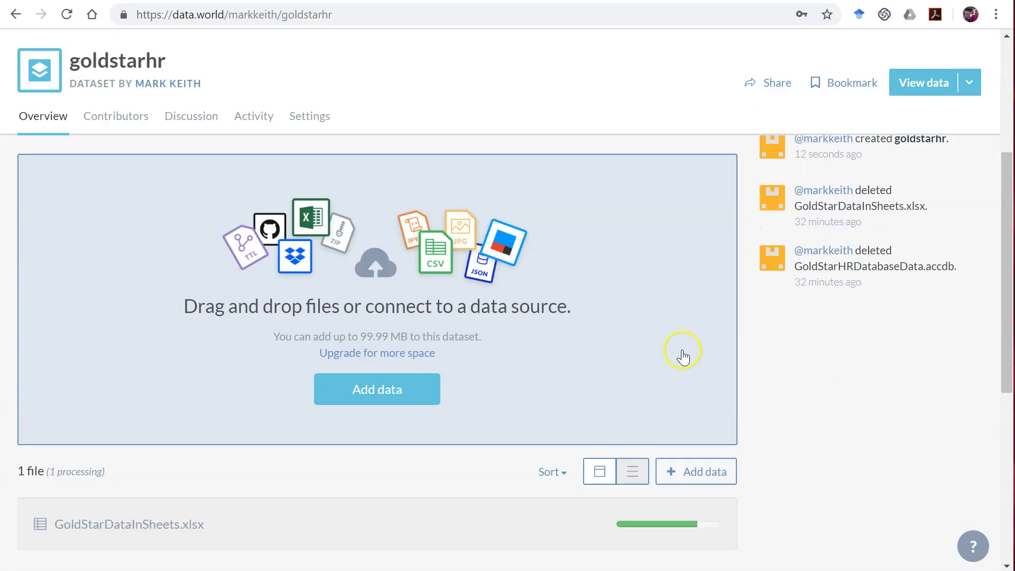
scroll(679, 349, down, 5)
scroll(668, 344, up, 2)
scroll(664, 346, up, 10)
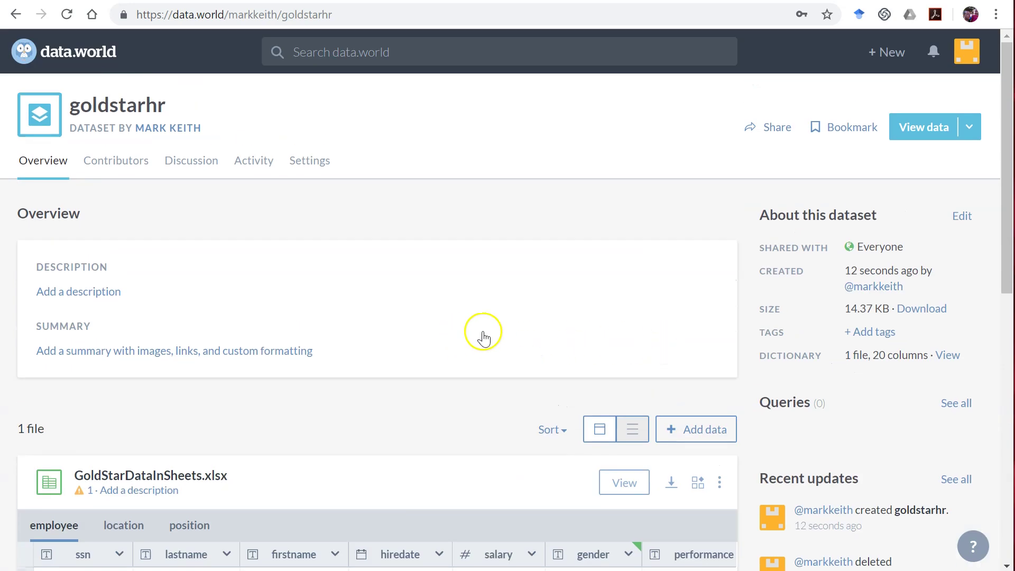
scroll(544, 338, down, 4)
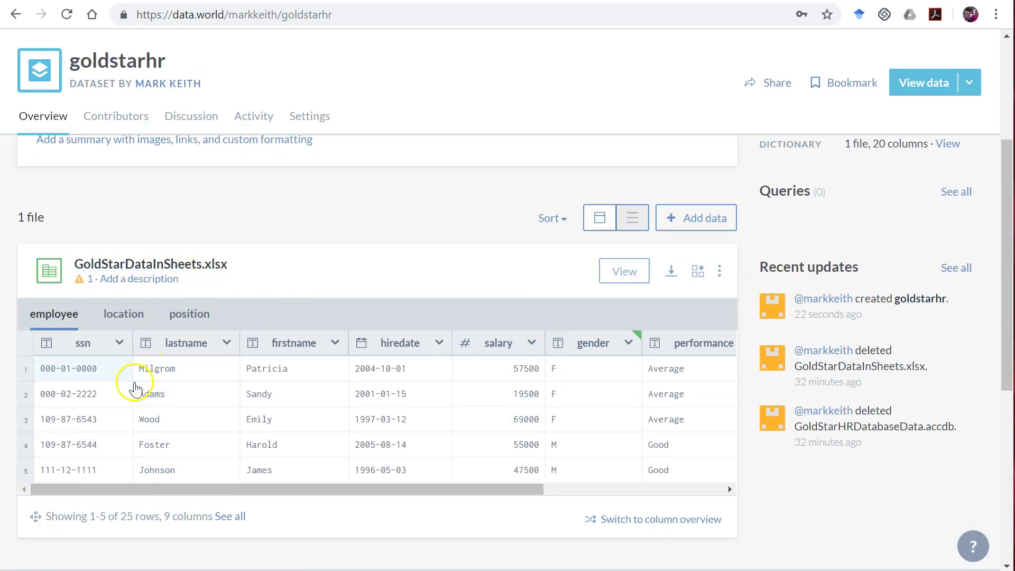
Preview the workbook's employee, location and position sheets in data.world.
click(136, 320)
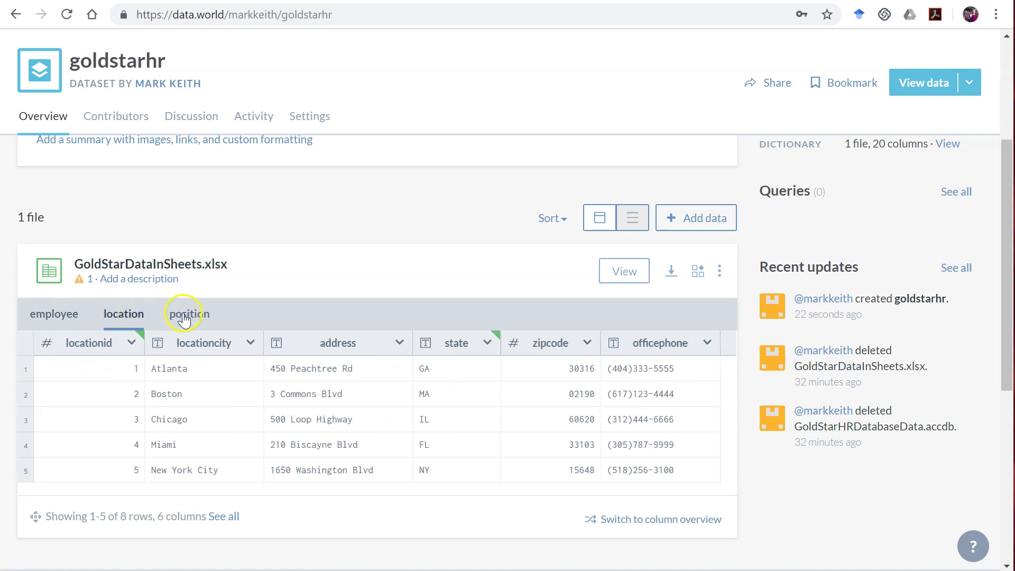
click(183, 317)
click(58, 315)
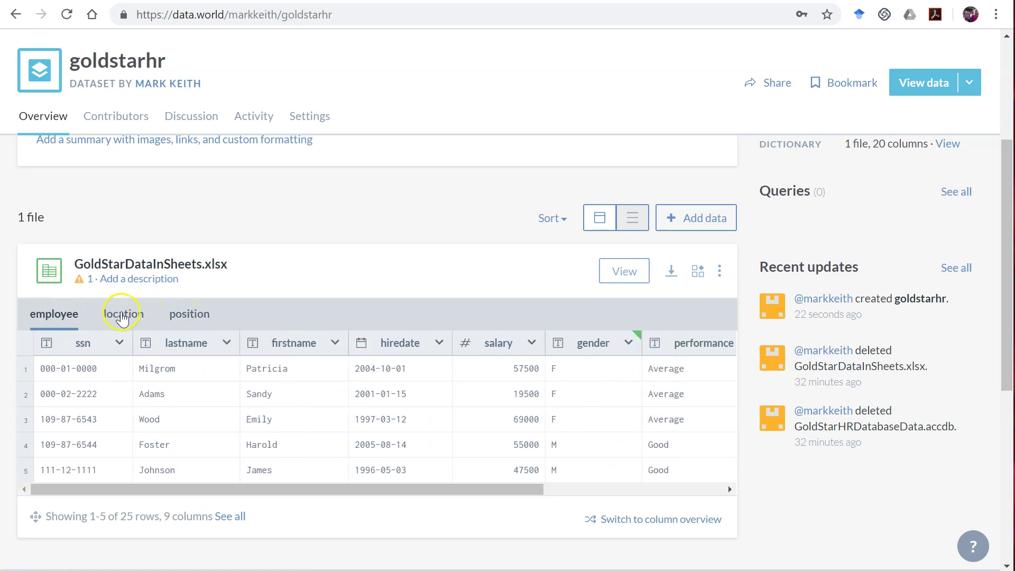
click(123, 315)
click(188, 315)
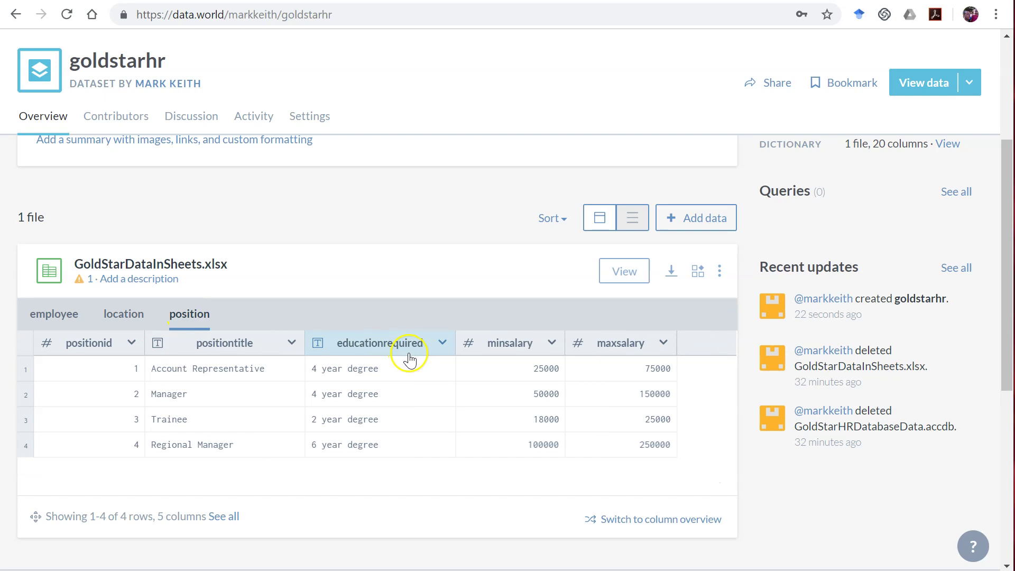
scroll(408, 372, up, 4)
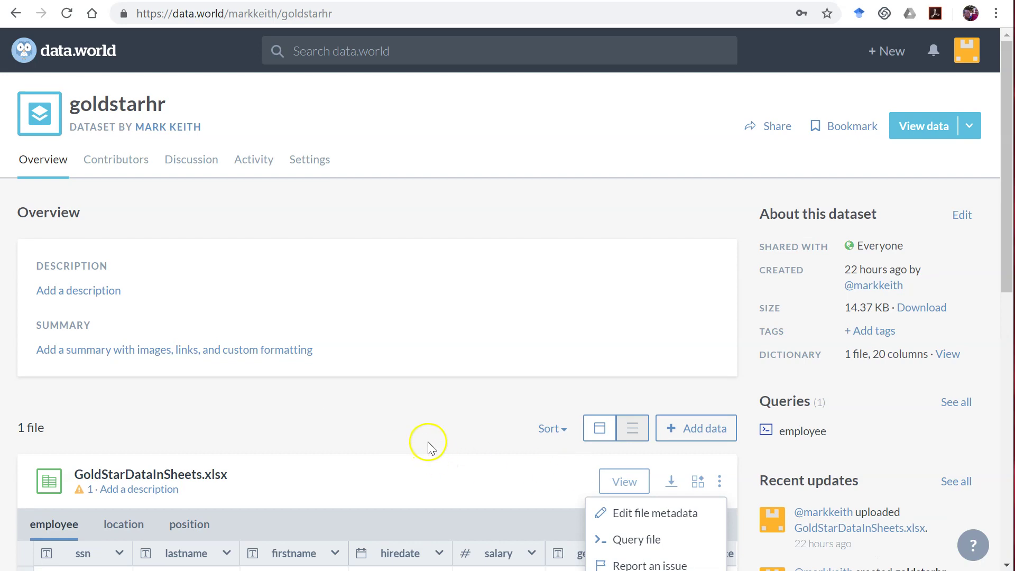
scroll(425, 440, down, 8)
scroll(428, 441, up, 4)
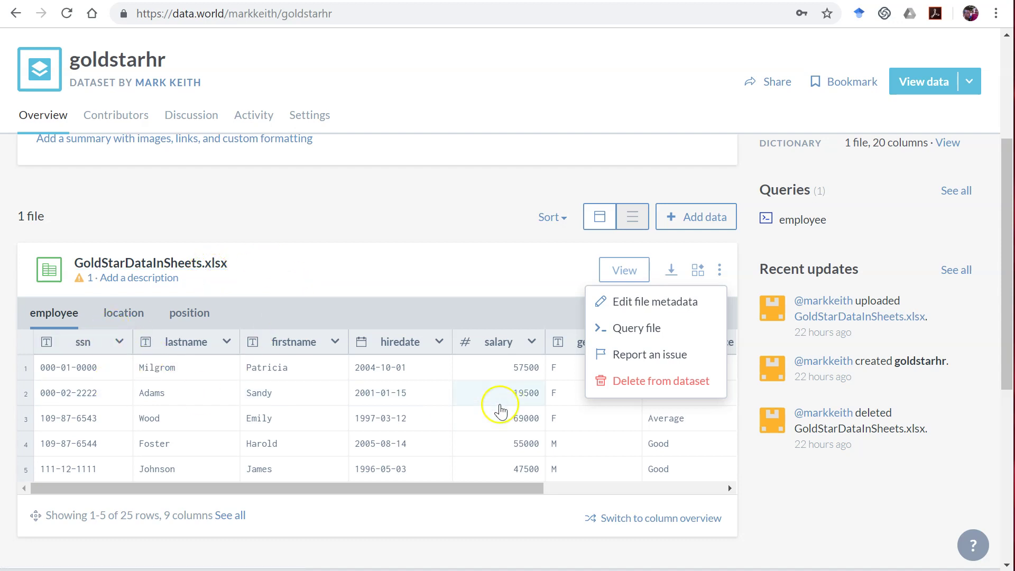
Settle on the position sheet preview and bring up the workbook file's options.
click(201, 333)
click(125, 316)
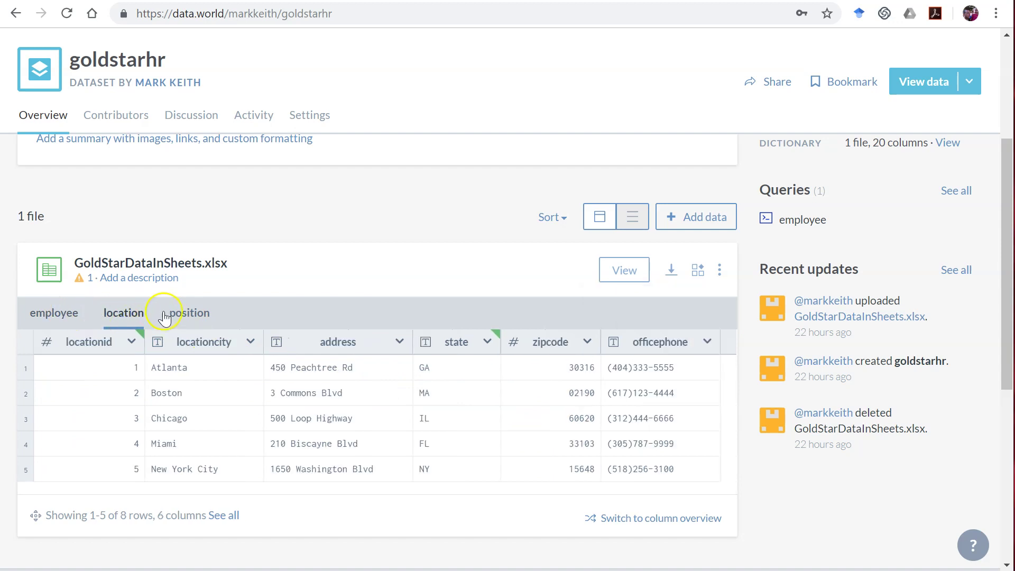
click(189, 317)
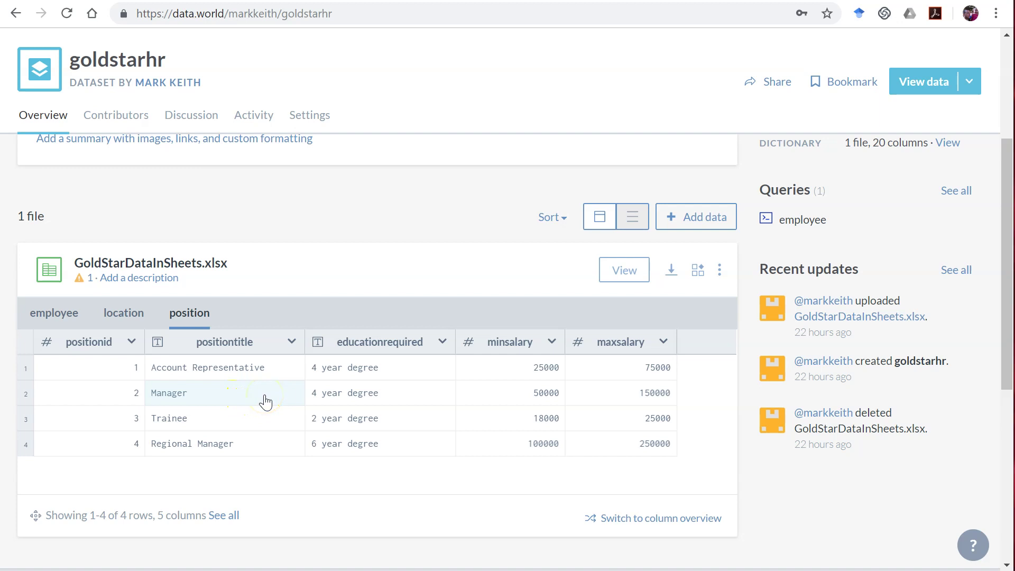
click(402, 407)
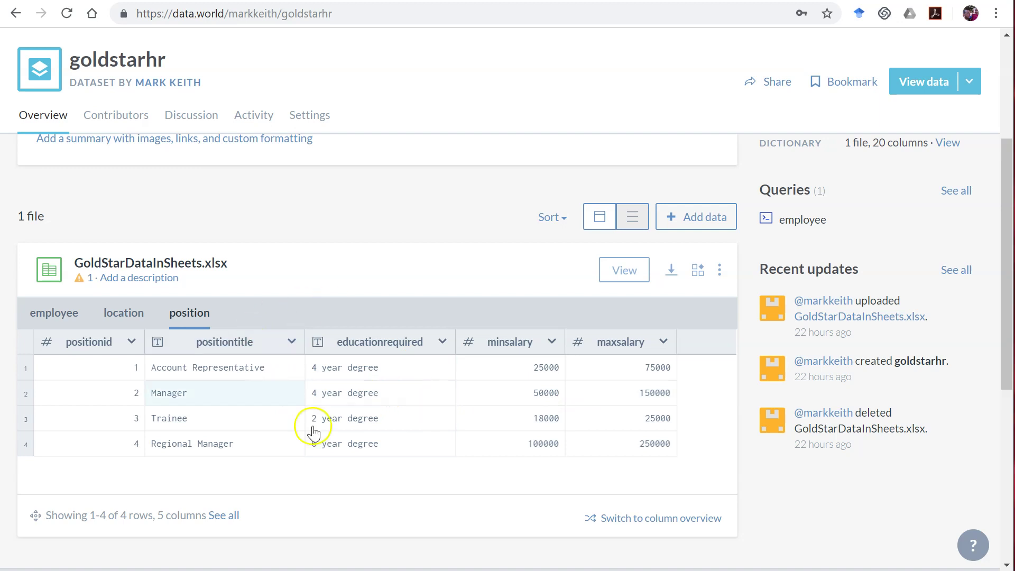
click(722, 268)
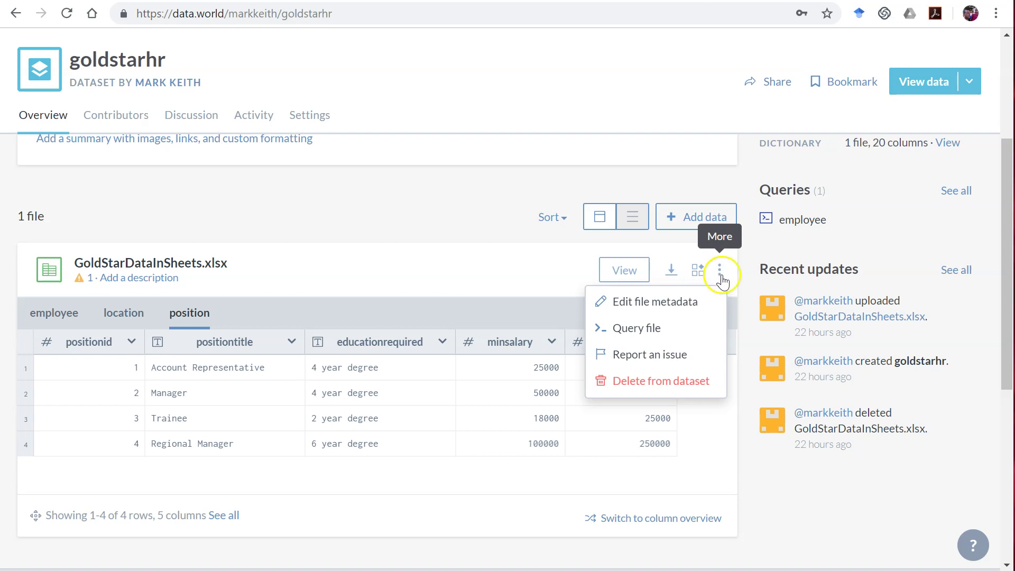
Start a new SQL query on the workbook, pre-filled with SELECT * FROM employee.
click(627, 328)
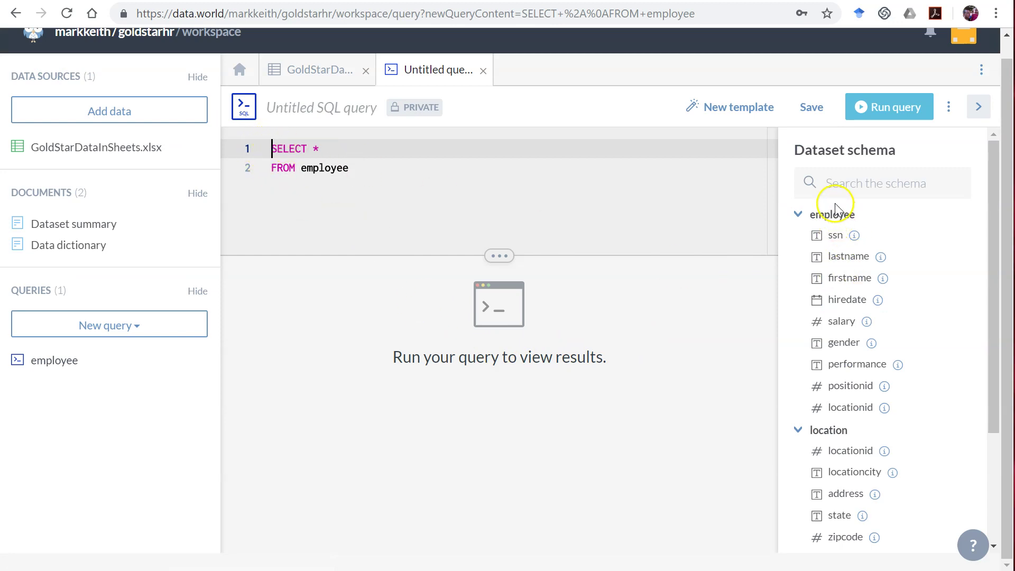
mouse_move(990, 192)
mouse_down()
mouse_move(990, 210)
mouse_move(990, 194)
mouse_up()
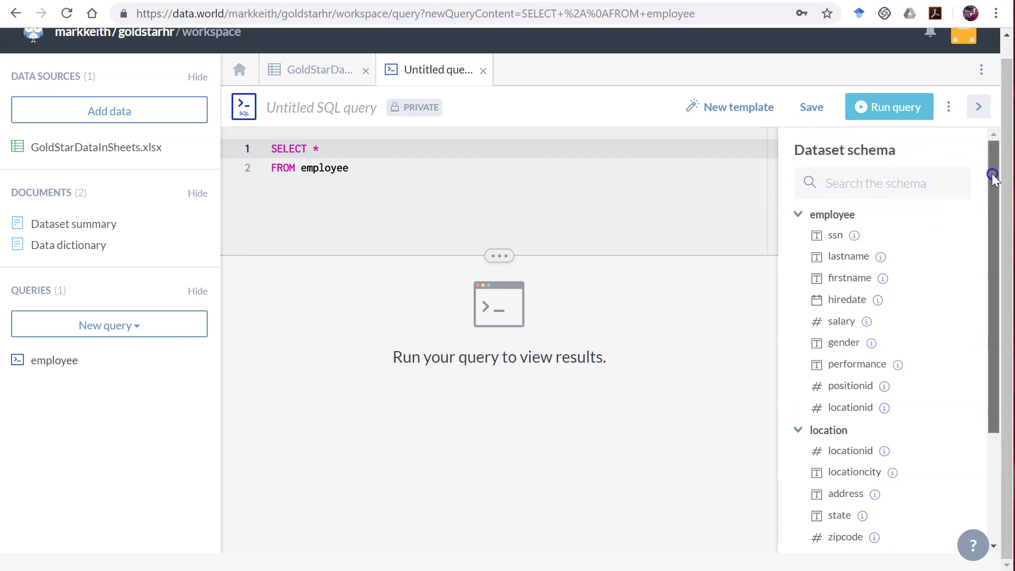
scroll(990, 179, down, 1)
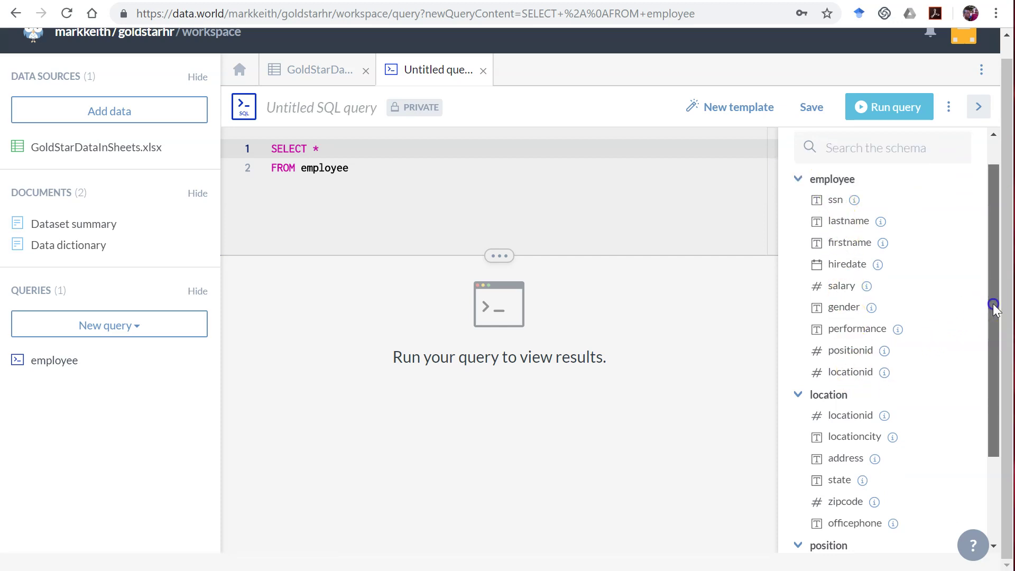
mouse_move(990, 306)
mouse_down()
mouse_move(983, 379)
mouse_move(961, 283)
mouse_up()
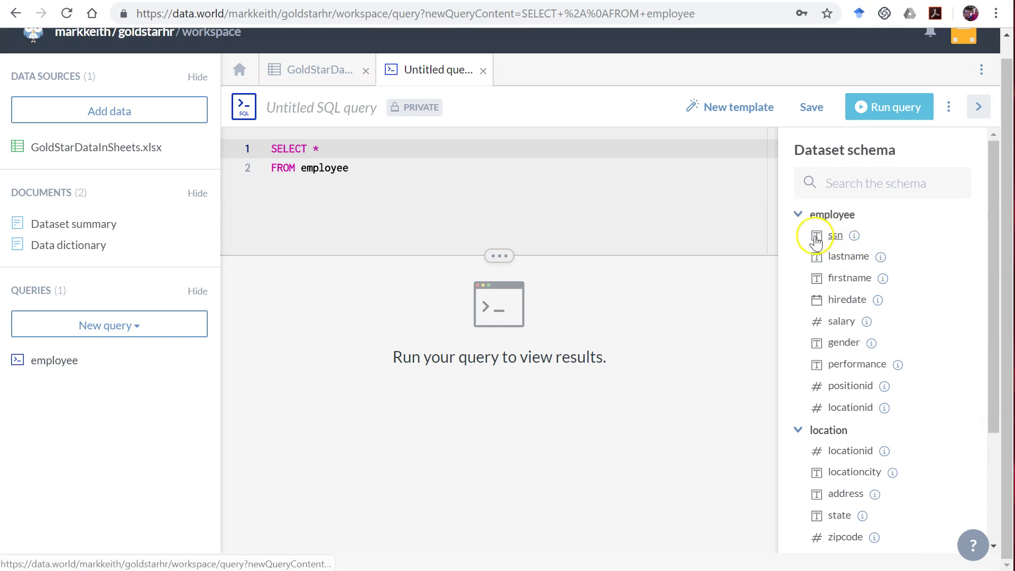
click(814, 327)
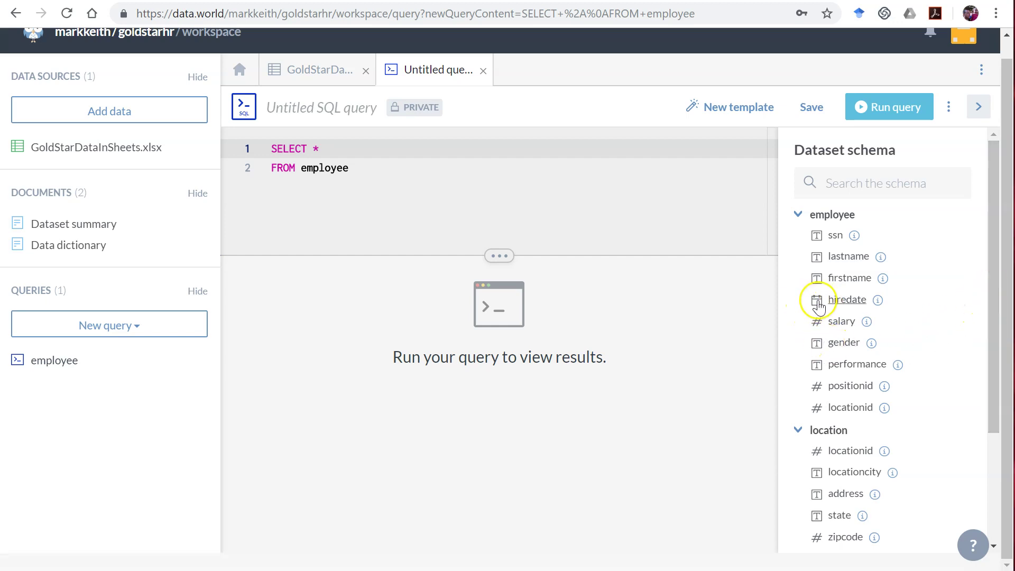
mouse_move(992, 277)
mouse_down()
mouse_move(984, 400)
mouse_move(976, 228)
mouse_up()
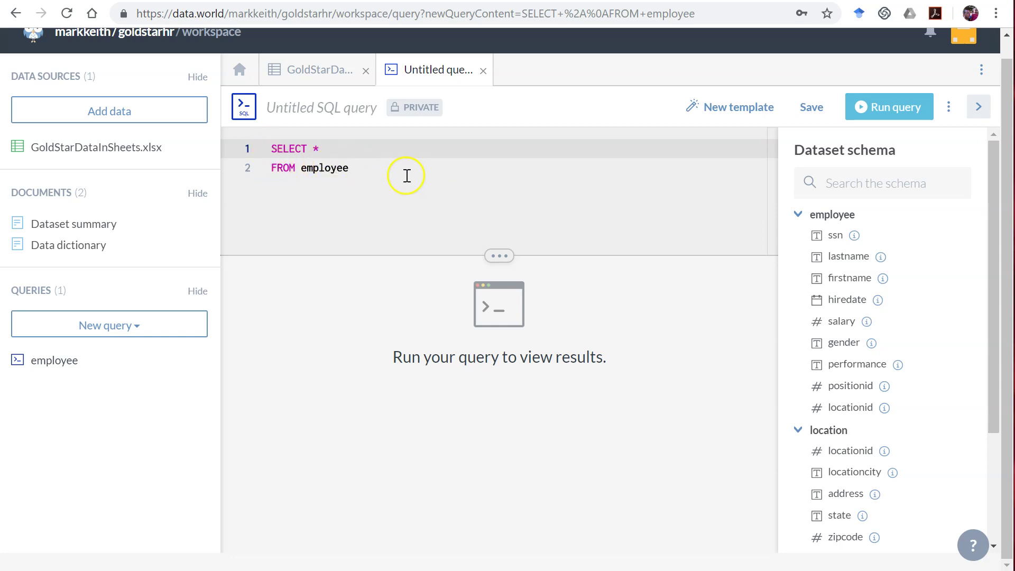
Look over the SELECT * FROM employee query, then switch to the MyEducator window.
scroll(429, 196, up, 1)
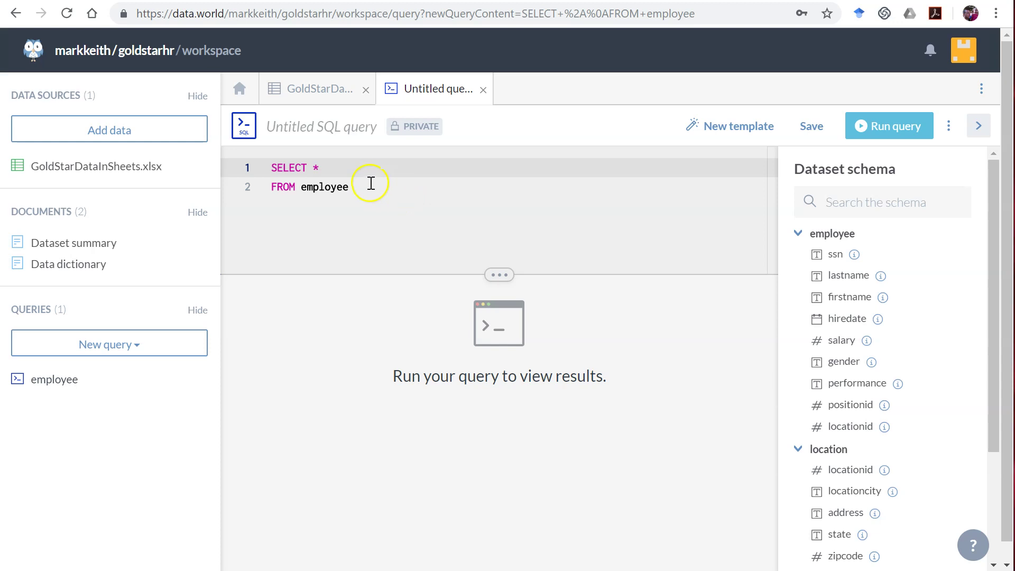
mouse_move(371, 184)
mouse_down()
mouse_move(329, 188)
mouse_move(271, 168)
mouse_up()
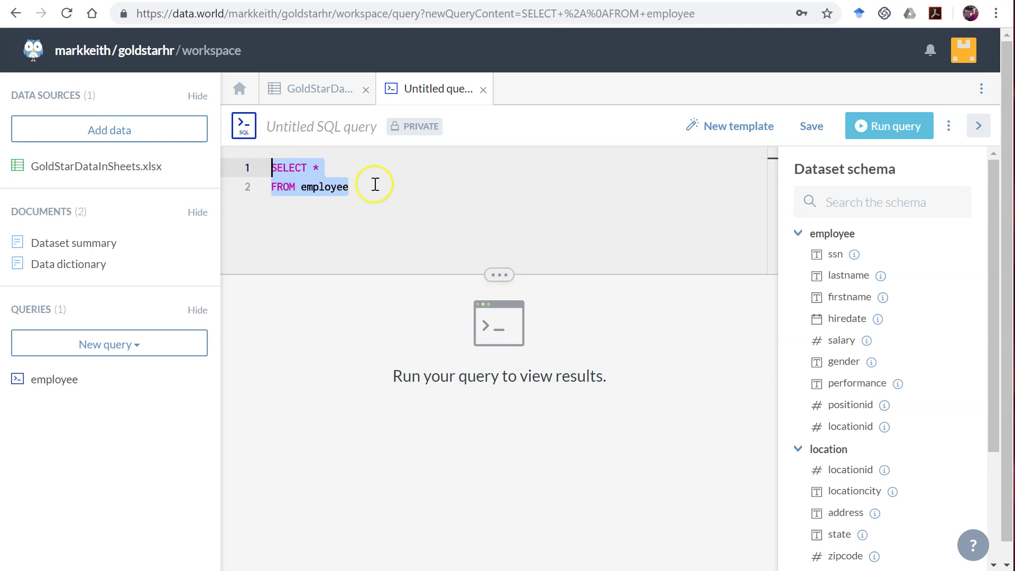
click(375, 184)
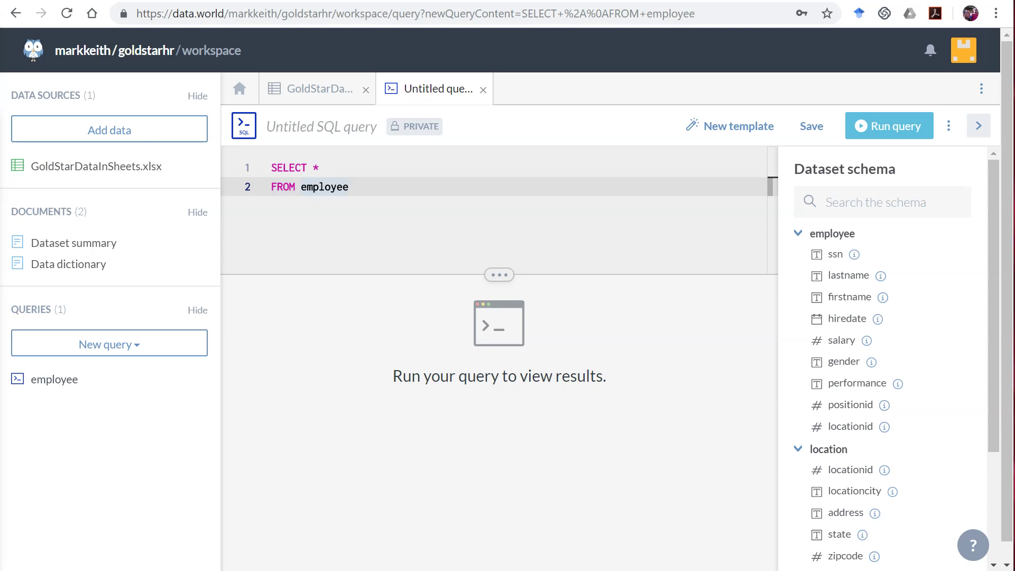
key(alt+Tab)
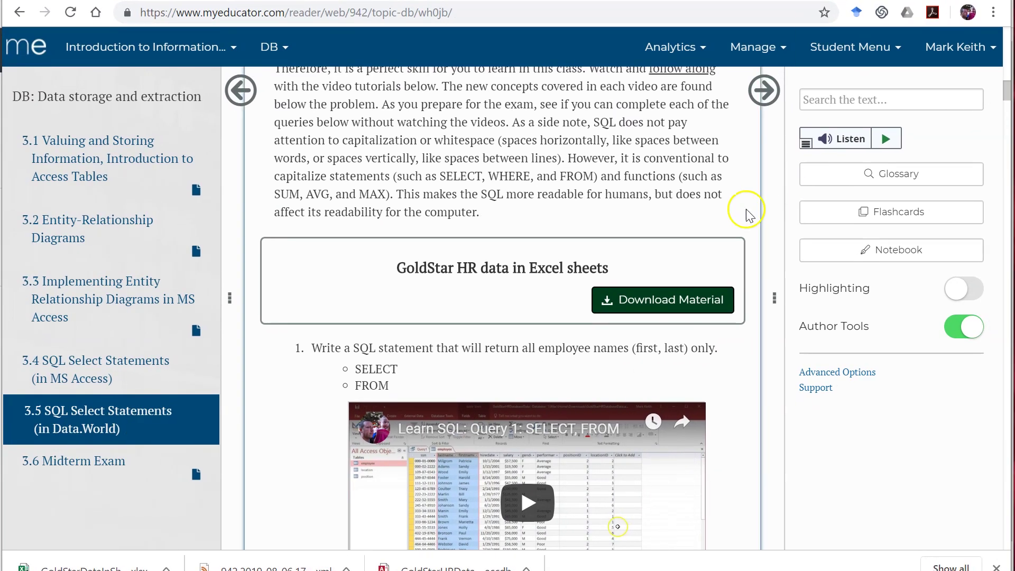
Scroll the 3.5 SQL Select Statements page down to exercises 1 and 2.
scroll(541, 325, down, 4)
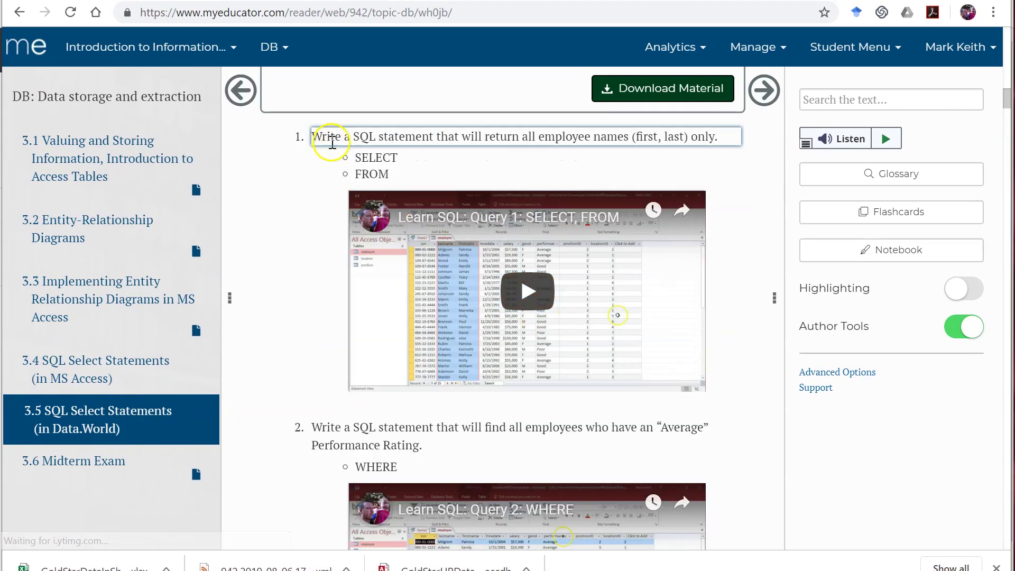